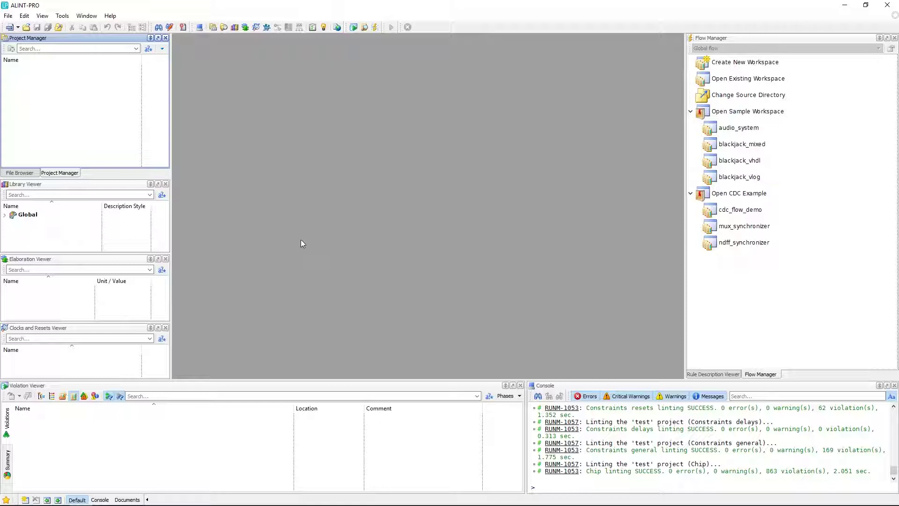
pyautogui.click(8, 16)
pyautogui.moveTo(56, 37)
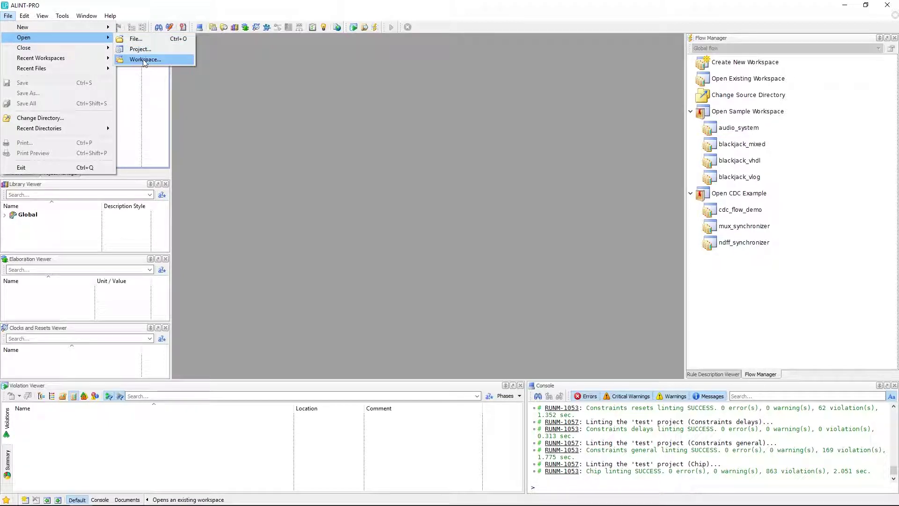
pyautogui.moveTo(101, 27)
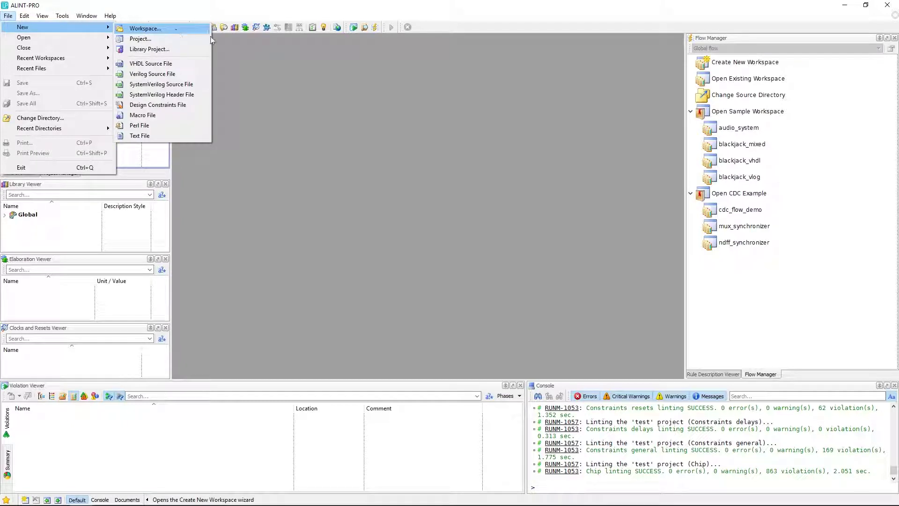
pyautogui.click(275, 67)
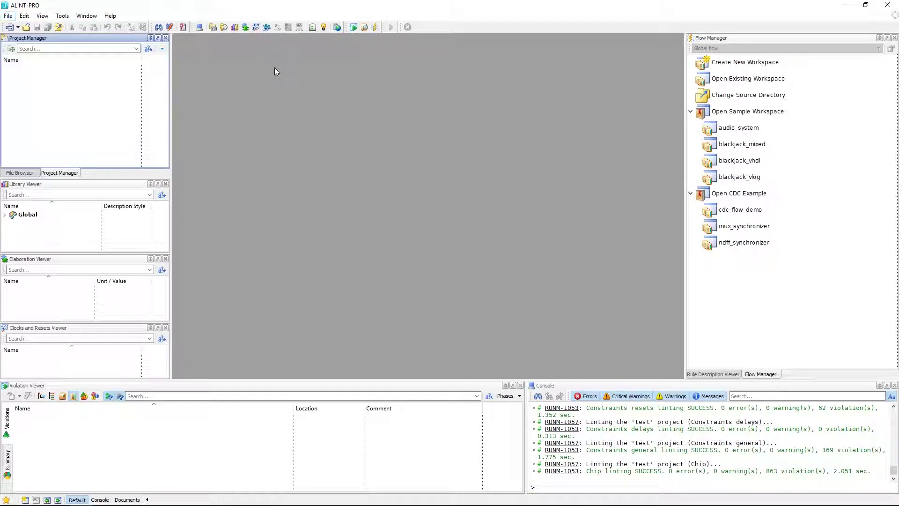
# Activate the Flow Manager linting window.
pyautogui.click(734, 40)
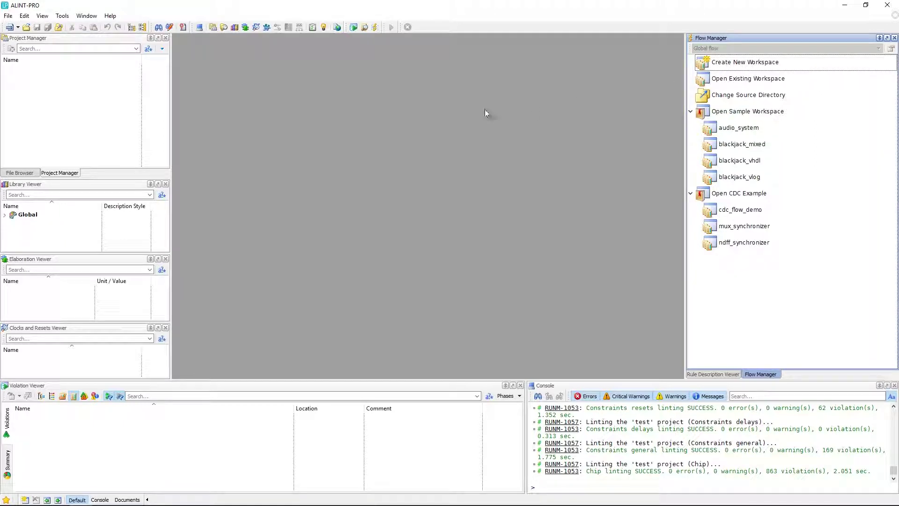
pyautogui.click(42, 17)
pyautogui.moveTo(150, 68)
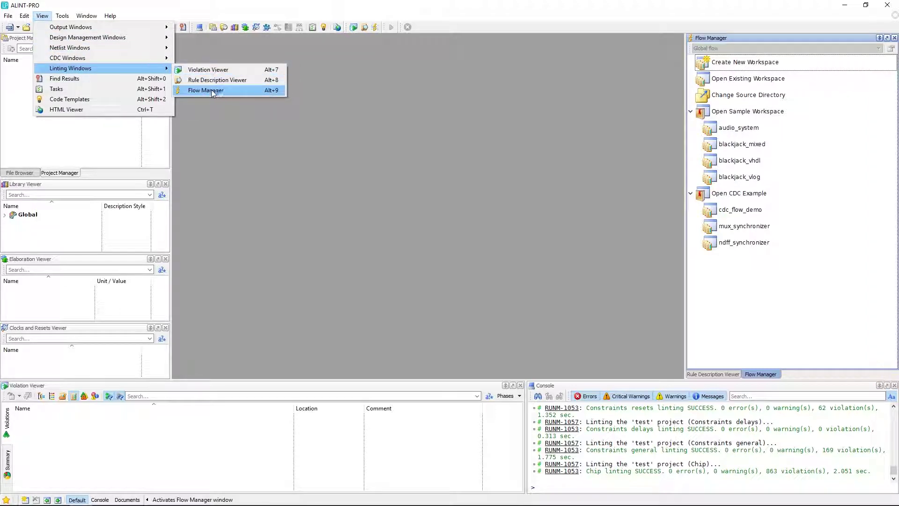
pyautogui.click(220, 91)
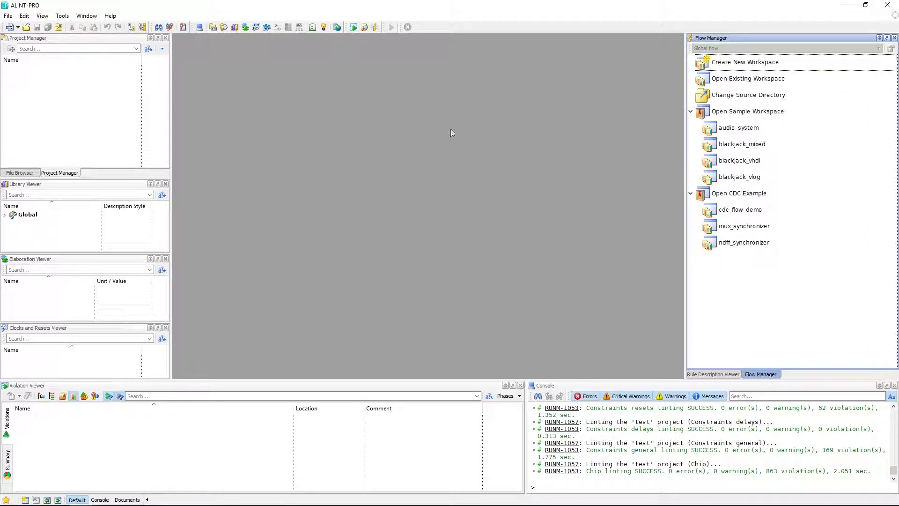
# Start a new workspace named ex_ws, located in C:/Aldec/ALINT-PRO-2017.01-SU2-x64/examples.
pyautogui.click(736, 68)
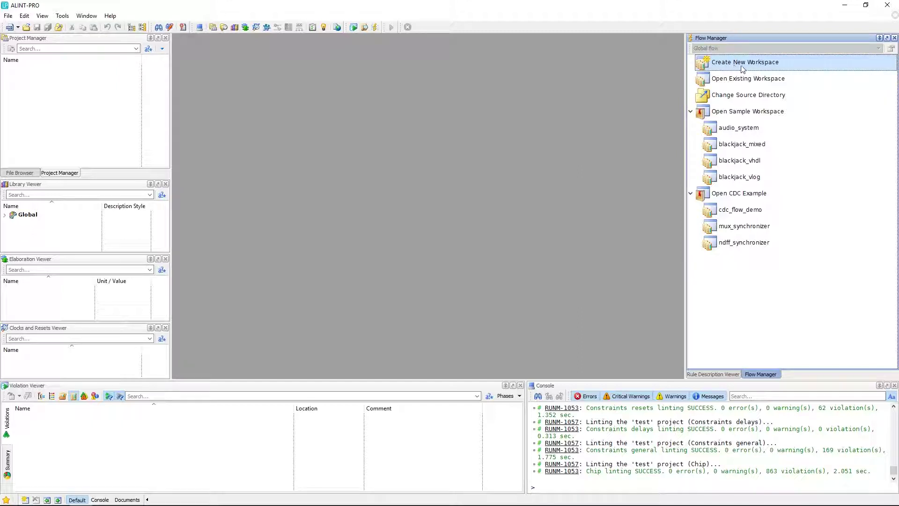
pyautogui.click(744, 68)
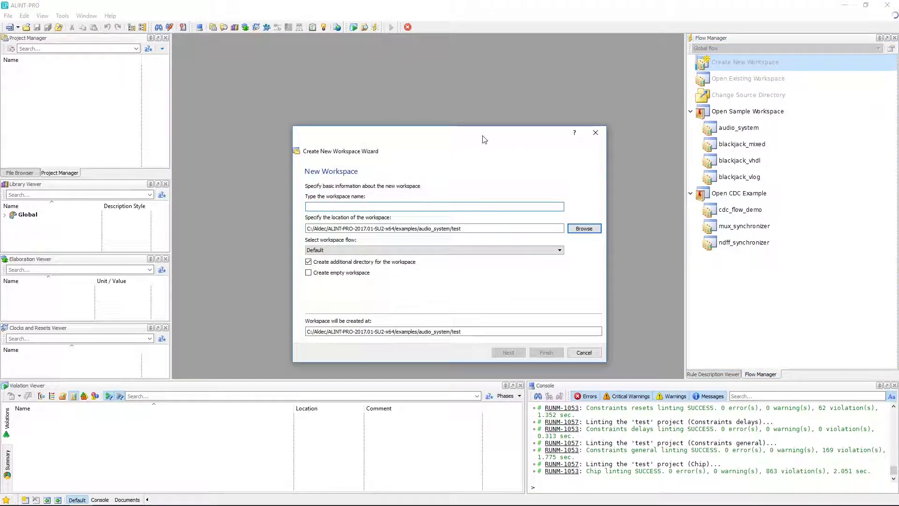
pyautogui.moveTo(473, 124); pyautogui.dragTo(465, 82)
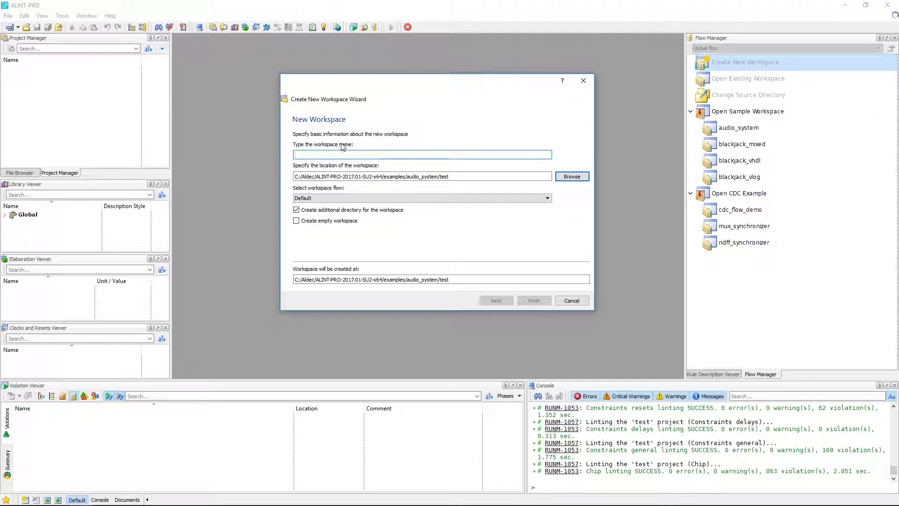
pyautogui.click(461, 178)
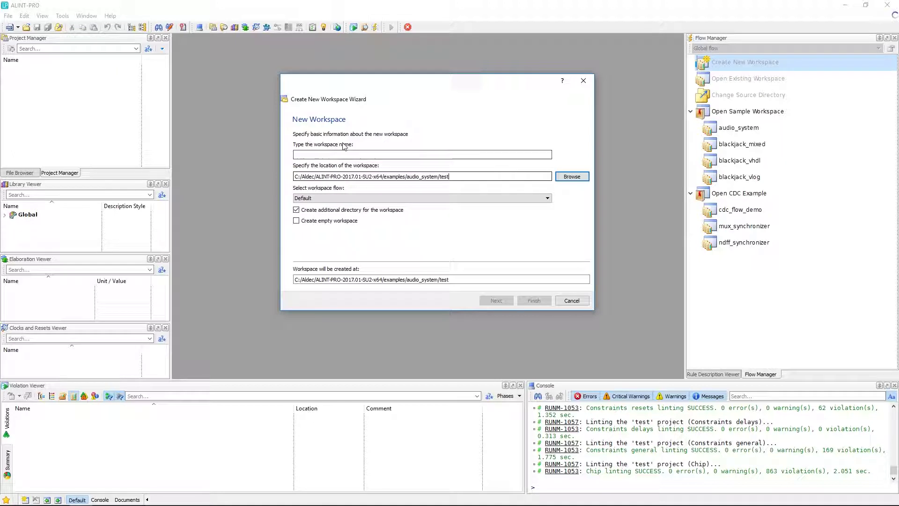
pyautogui.moveTo(450, 176); pyautogui.dragTo(406, 172)
pyautogui.press('BackSpace')
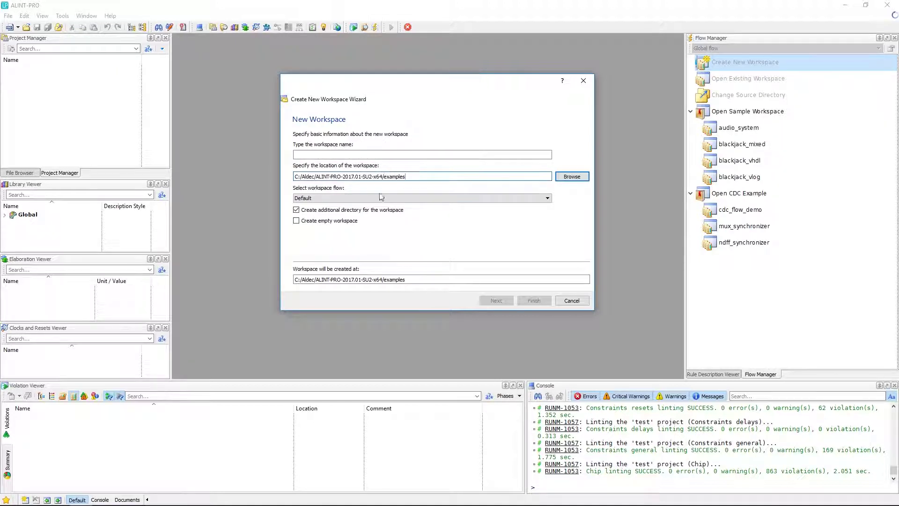
pyautogui.click(341, 155)
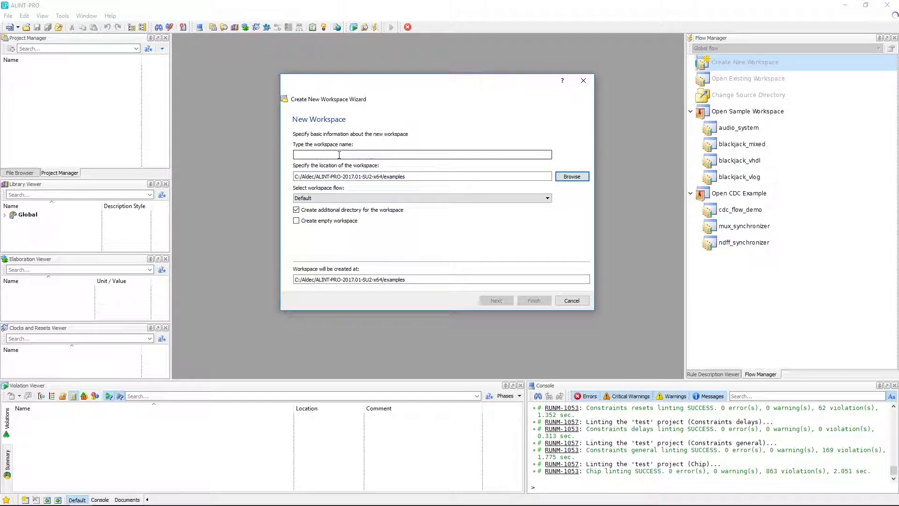
pyautogui.write('ex_ws')
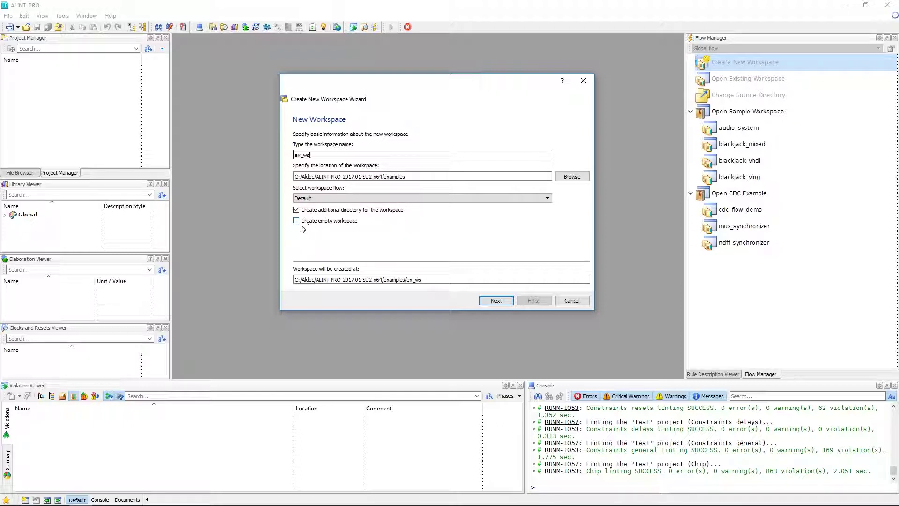
# Leave the empty workspace option off and finish creating the workspace with an initial project named ex_ws in its own directory.
pyautogui.click(296, 221)
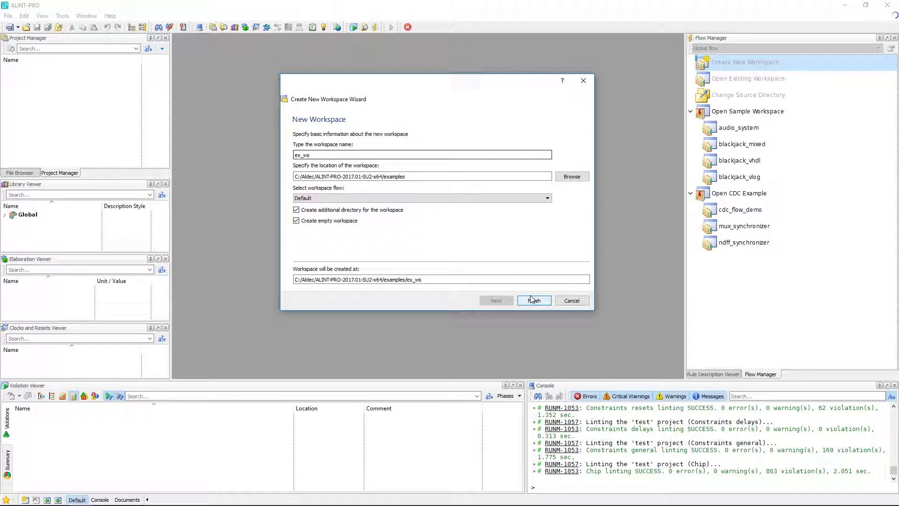
pyautogui.click(296, 222)
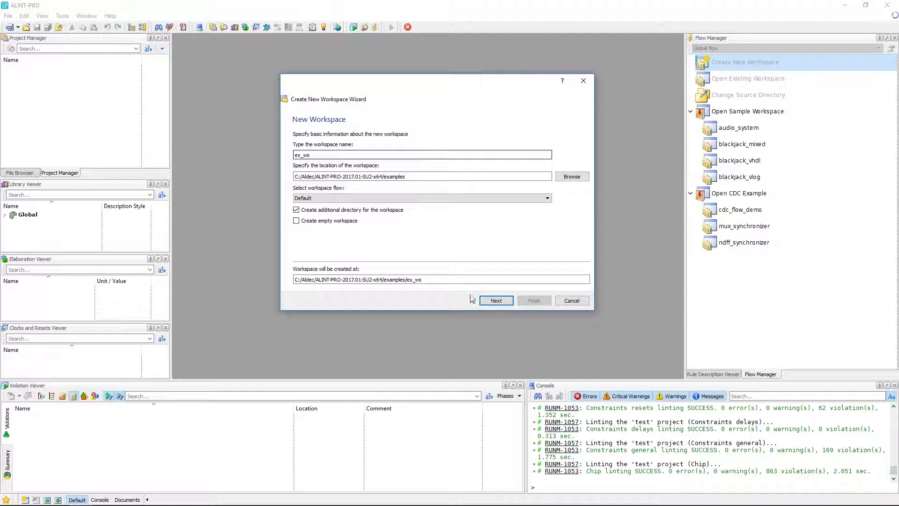
pyautogui.click(495, 301)
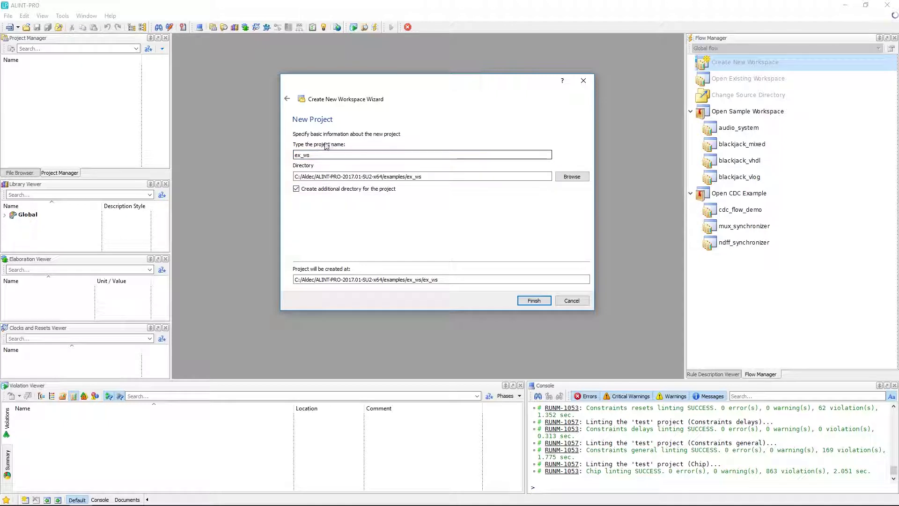
pyautogui.click(339, 155)
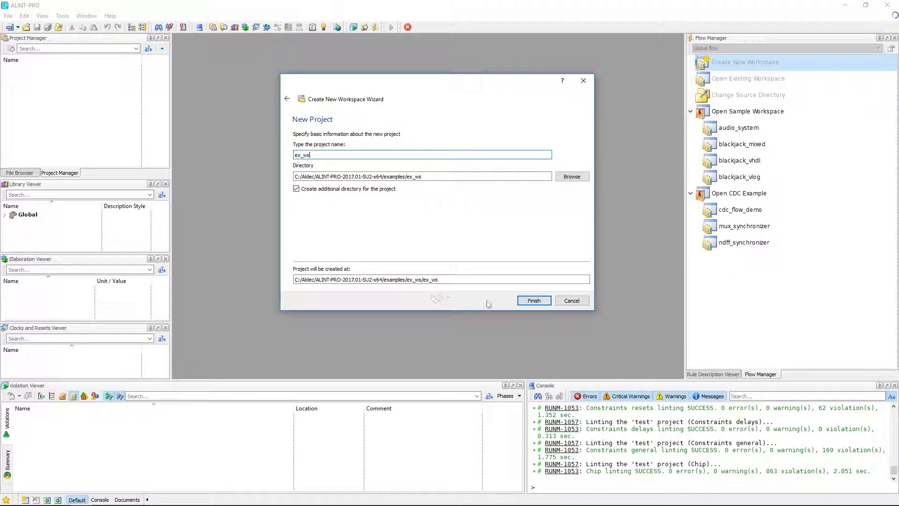
pyautogui.click(532, 303)
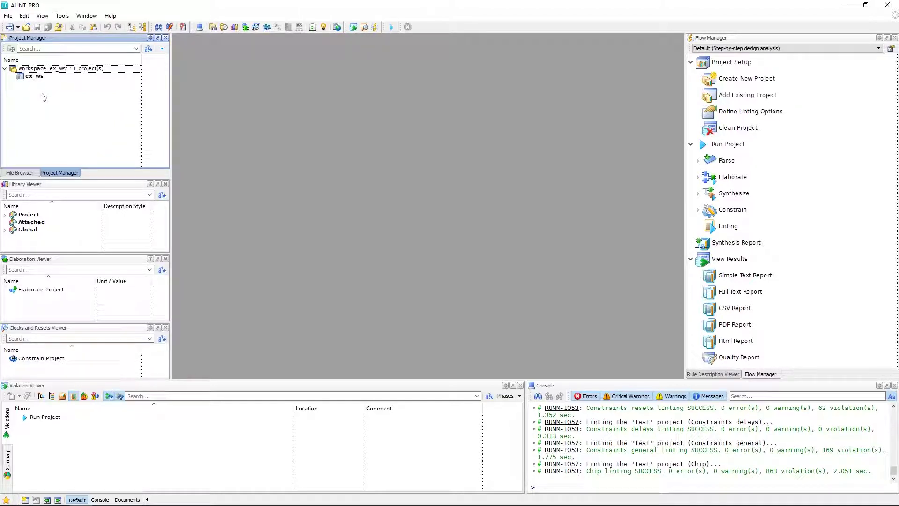
pyautogui.click(47, 70)
pyautogui.rightClick(52, 72)
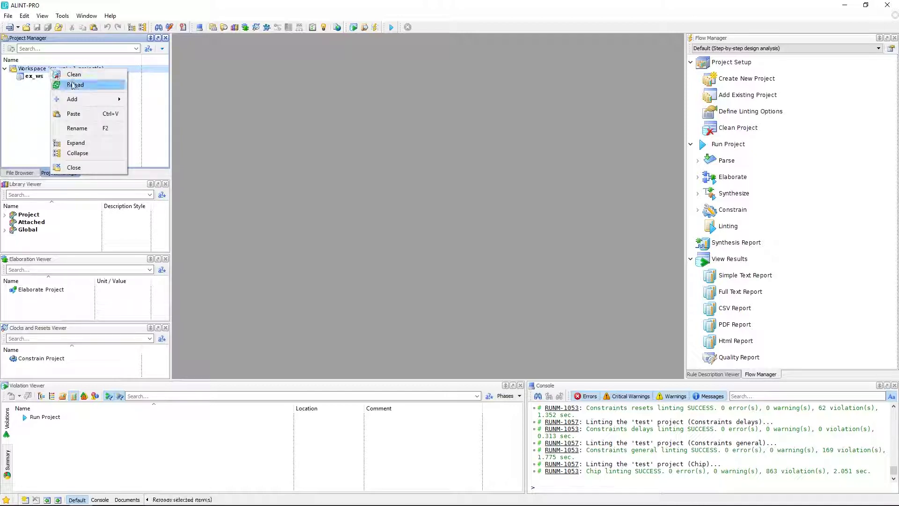
pyautogui.moveTo(117, 100)
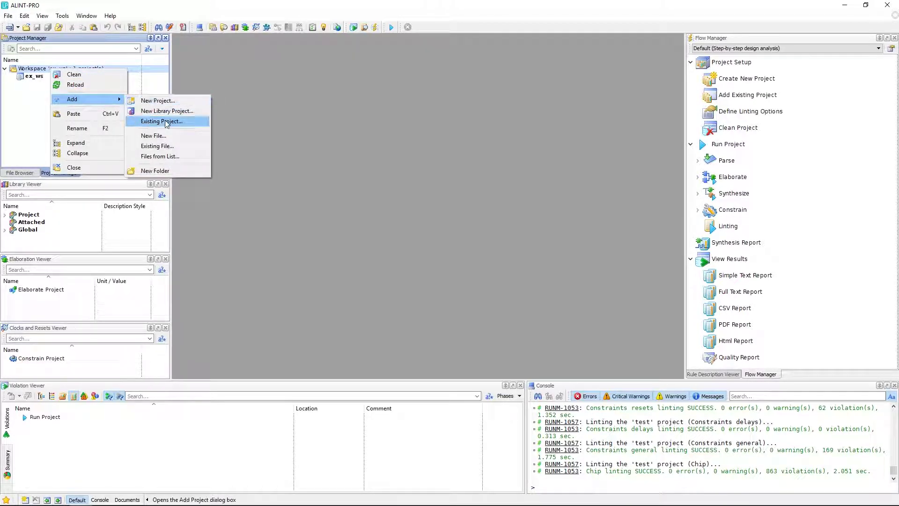
pyautogui.click(342, 123)
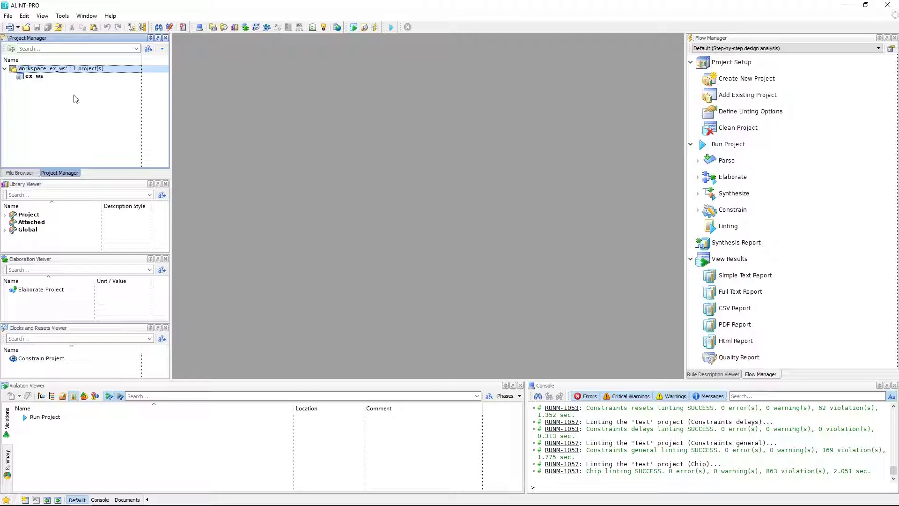
pyautogui.click(55, 78)
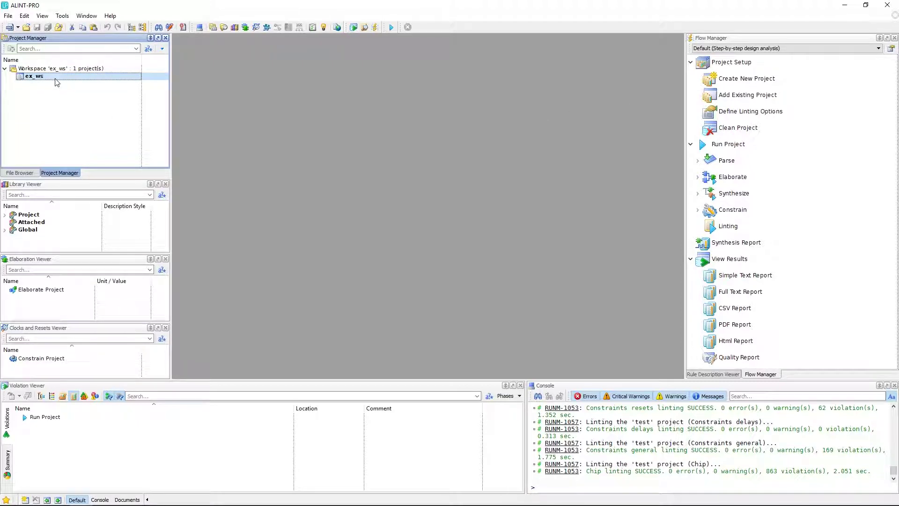
pyautogui.rightClick(55, 79)
pyautogui.moveTo(100, 124)
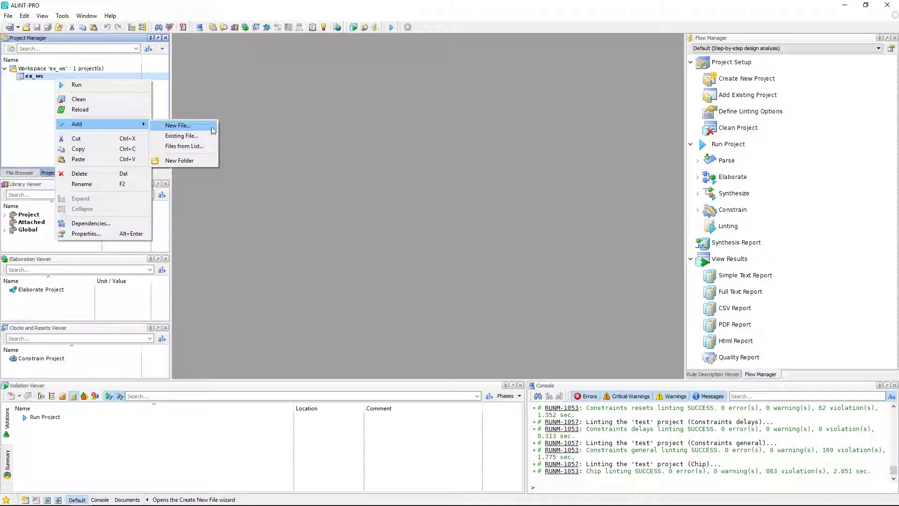
pyautogui.click(261, 126)
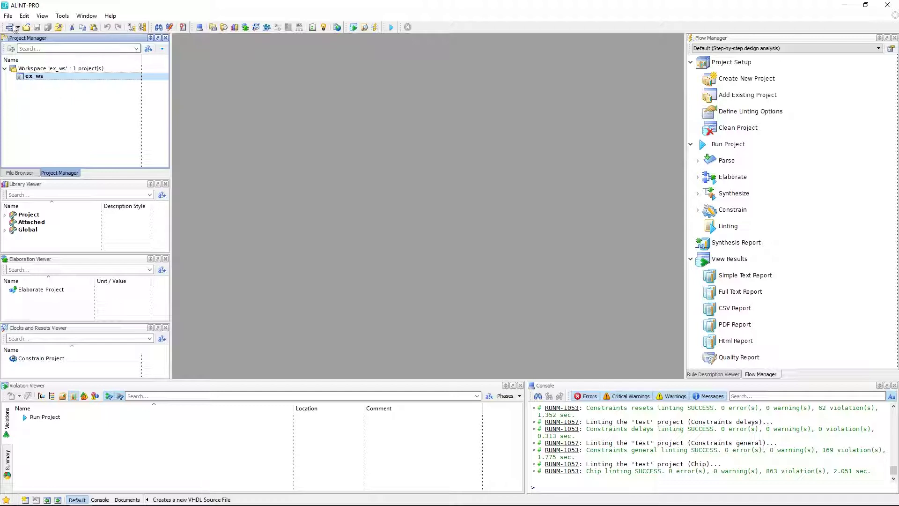
# Close the ex_ws workspace and open the audio_system sample workspace.
pyautogui.click(9, 17)
pyautogui.moveTo(24, 48)
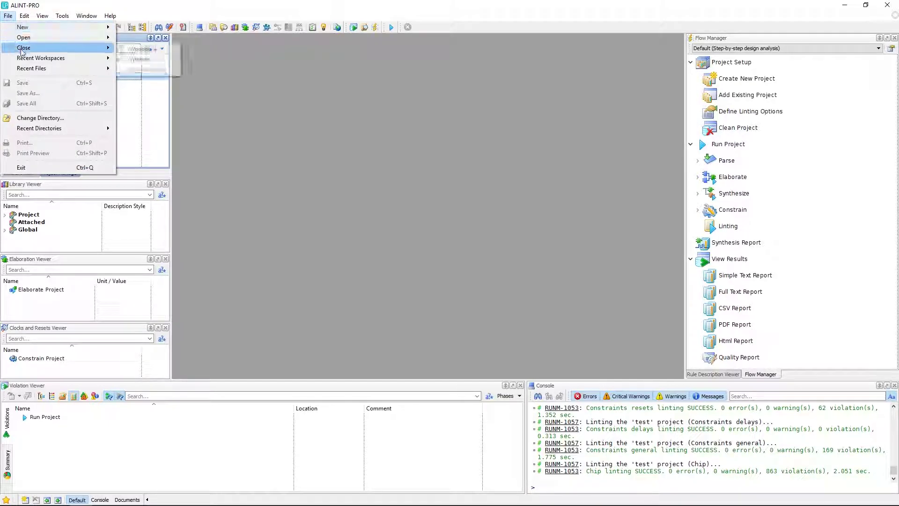
pyautogui.click(146, 49)
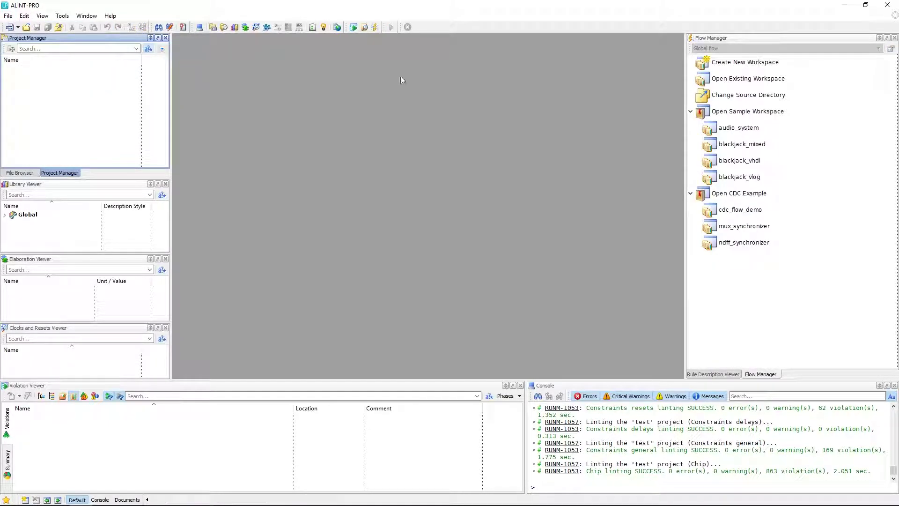
pyautogui.click(733, 133)
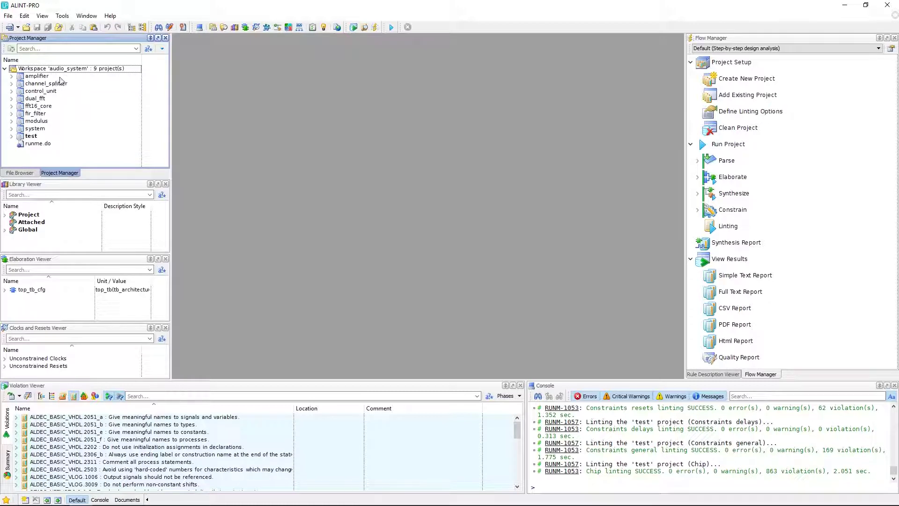
# Open the global preferences and the test project's properties, and compare their Verilog / SystemVerilog settings.
pyautogui.click(61, 17)
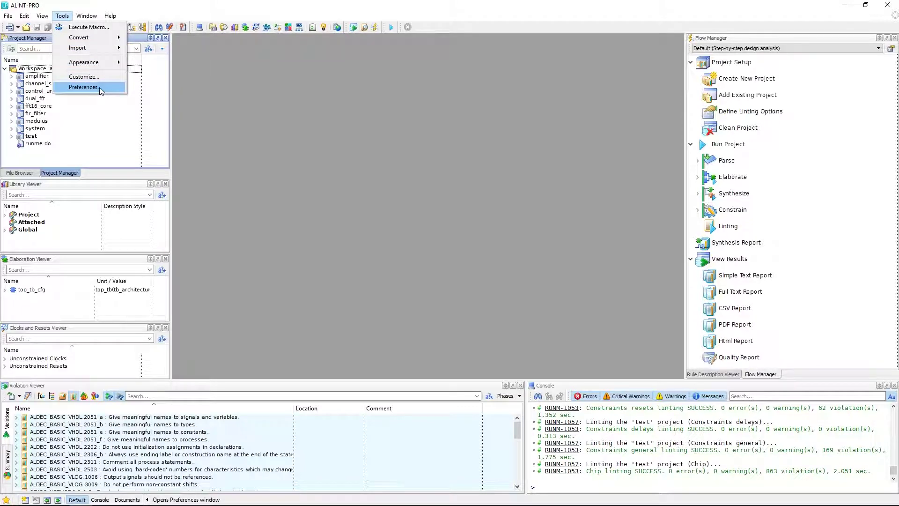
pyautogui.click(87, 89)
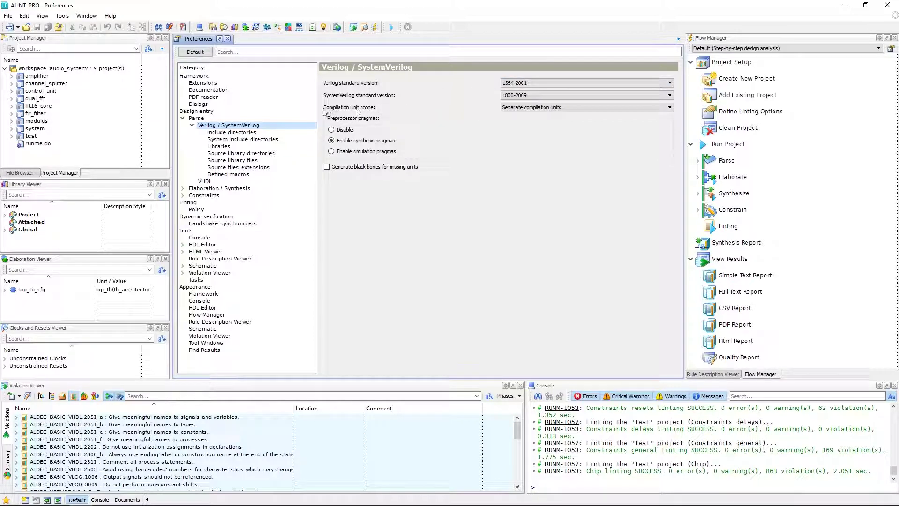
pyautogui.click(47, 137)
pyautogui.rightClick(47, 139)
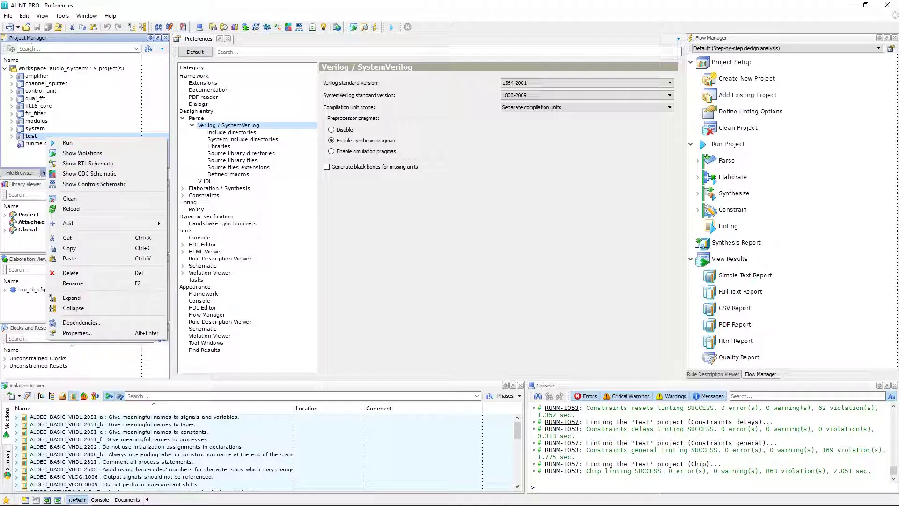
pyautogui.click(77, 333)
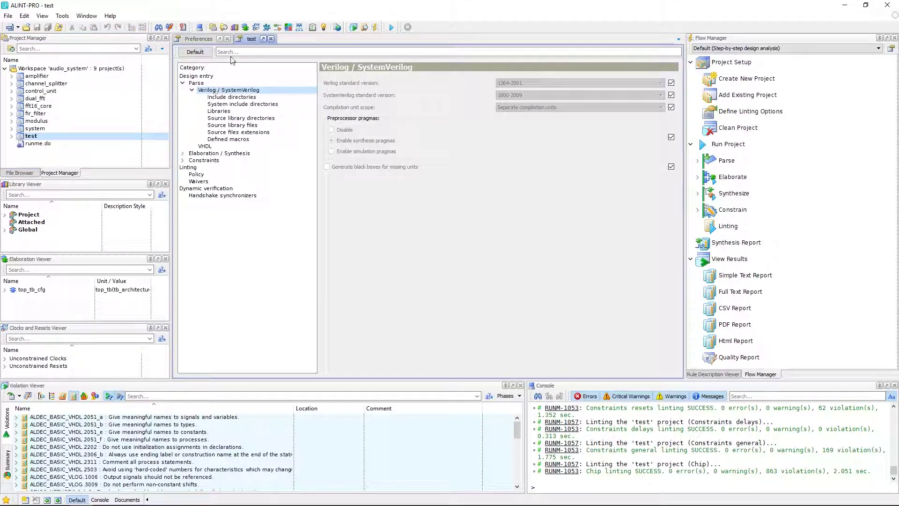
pyautogui.click(206, 40)
pyautogui.click(251, 39)
# Override the default Verilog standard version in the test project's properties and set it to 1364-2001.
pyautogui.click(670, 85)
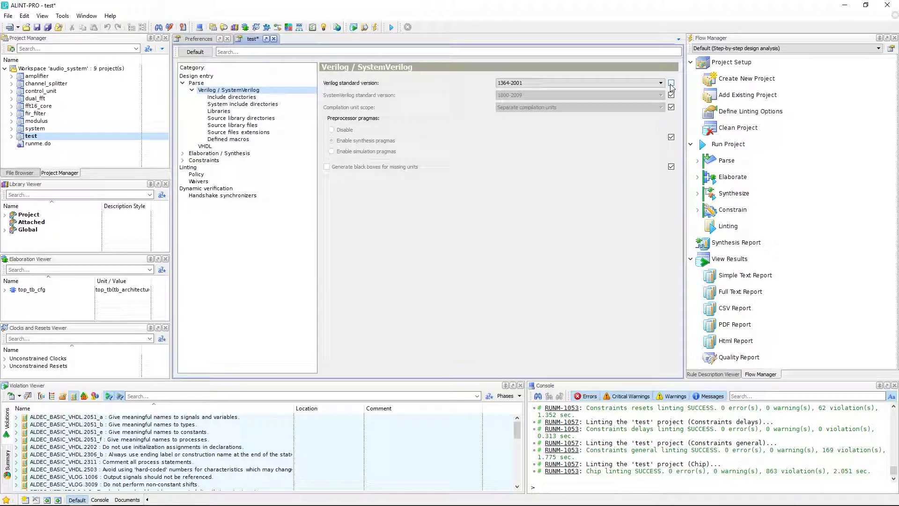
pyautogui.click(515, 83)
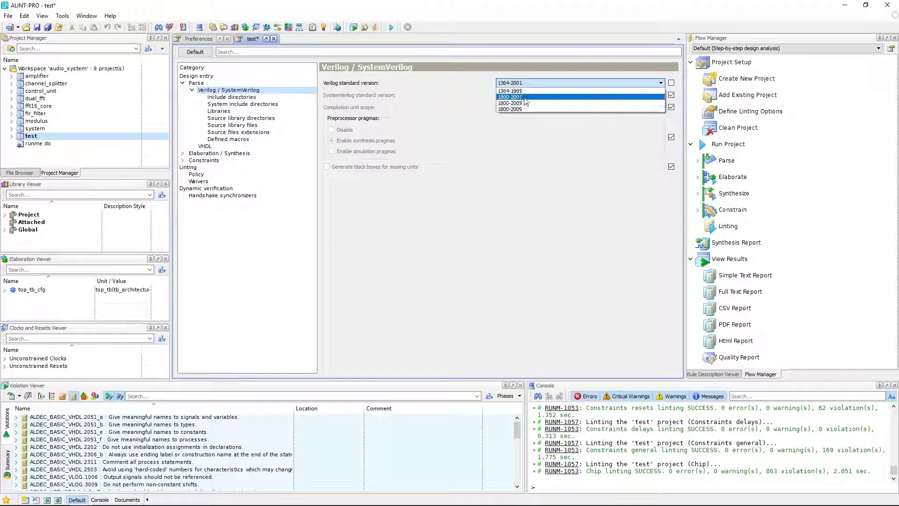
pyautogui.click(518, 97)
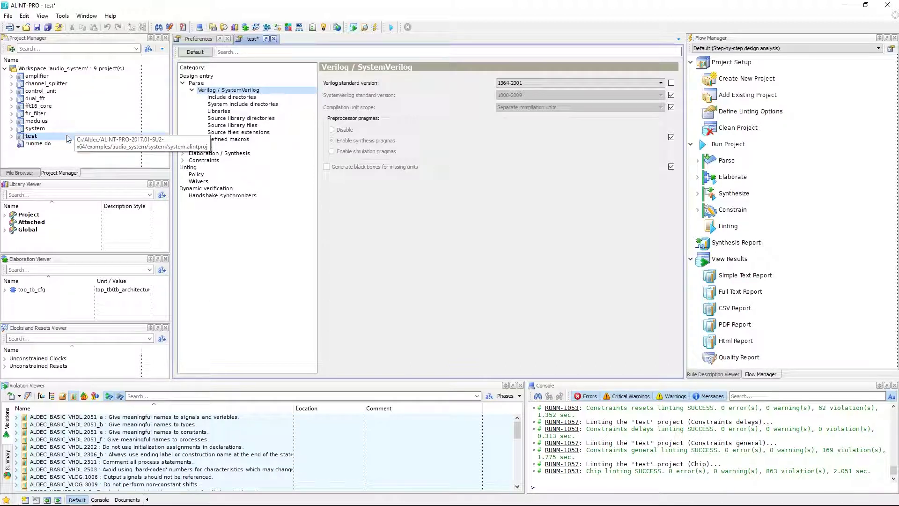
# Expand the elaborated hierarchy of top_tb_cfg down to the instances inside uut and select the top-level unit.
pyautogui.click(5, 291)
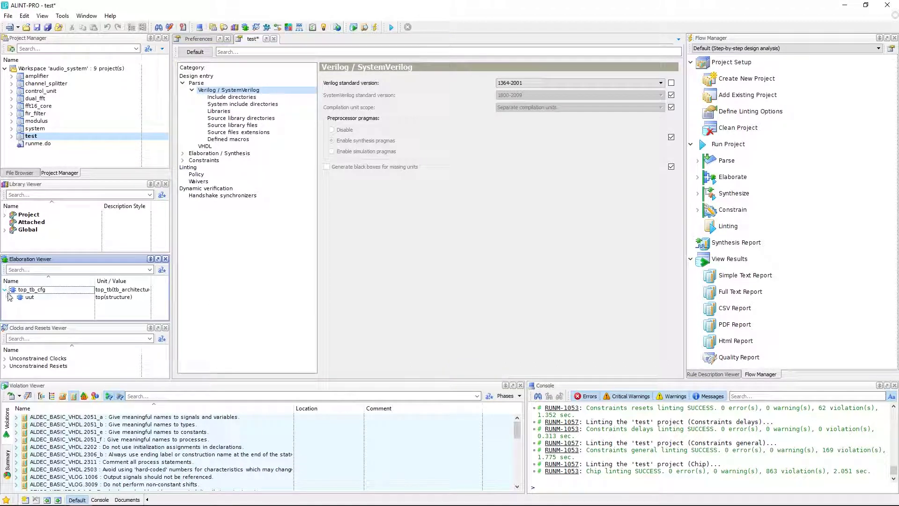
pyautogui.click(11, 297)
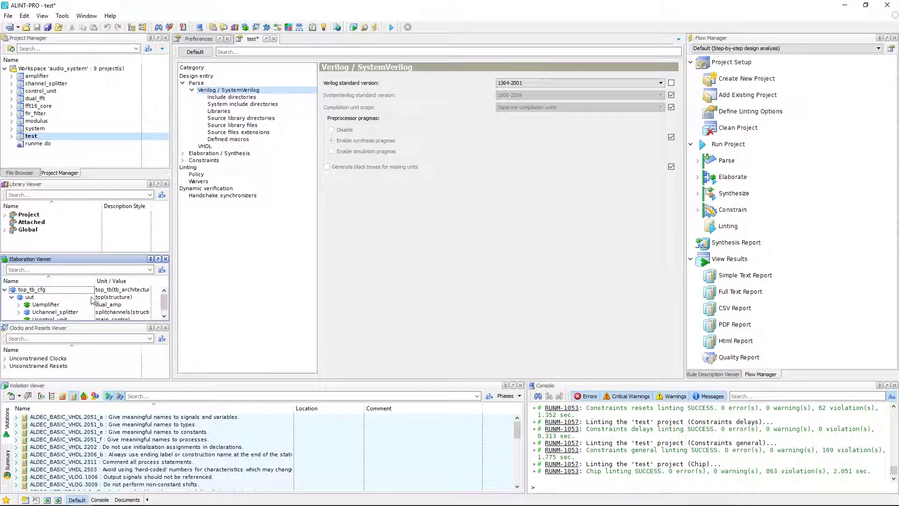
pyautogui.click(54, 291)
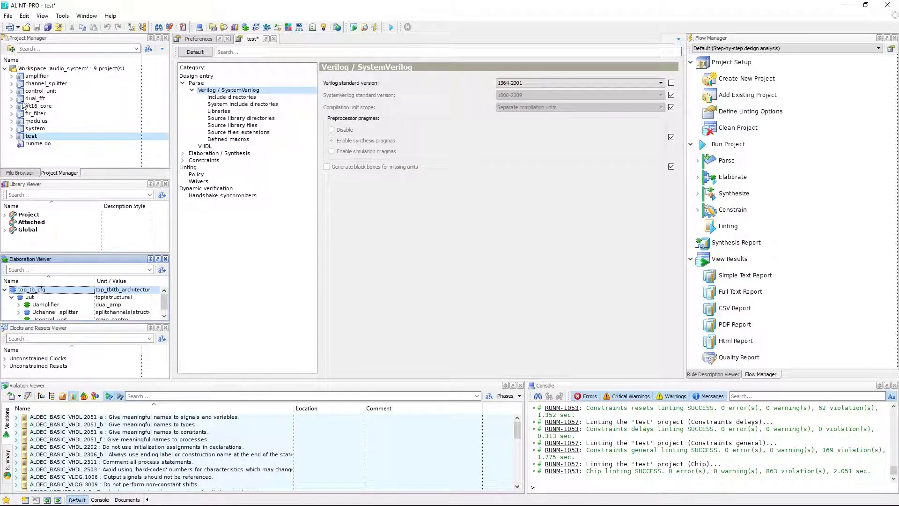
# Review which projects the test project depends on and close the dependencies without changes.
pyautogui.click(35, 138)
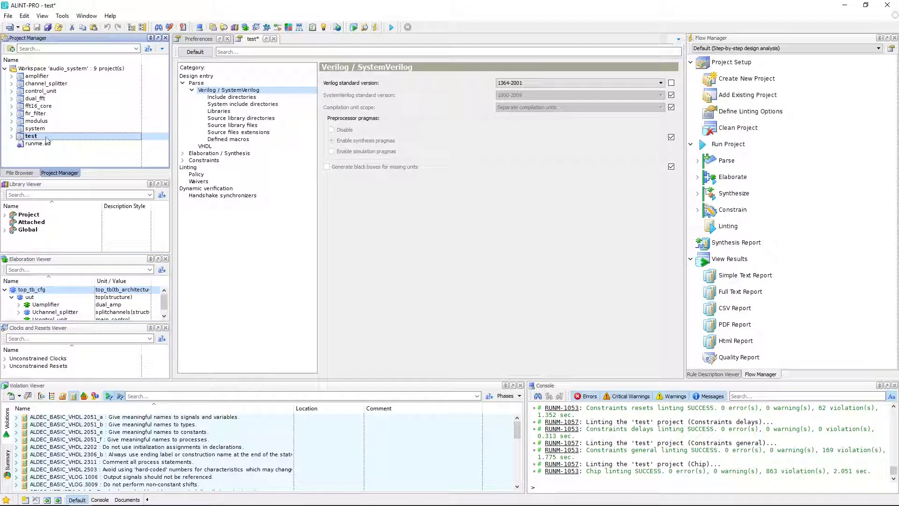
pyautogui.rightClick(40, 138)
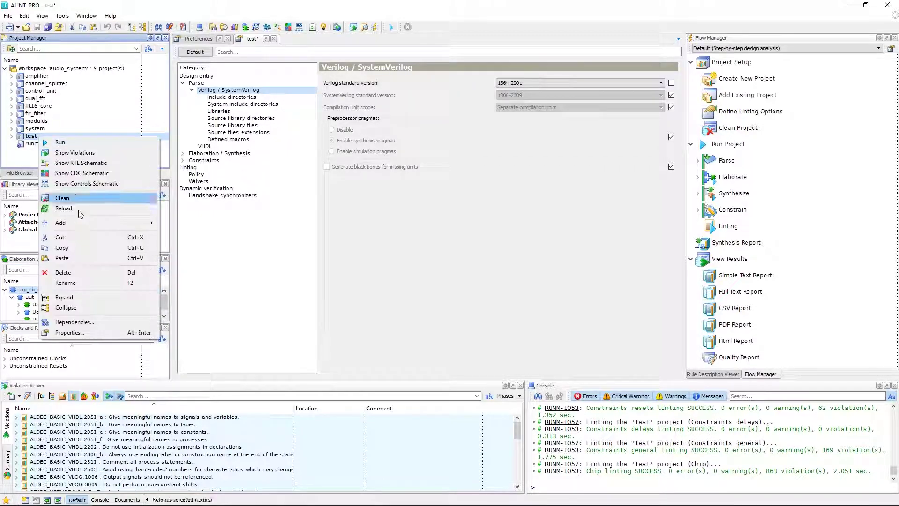
pyautogui.click(92, 323)
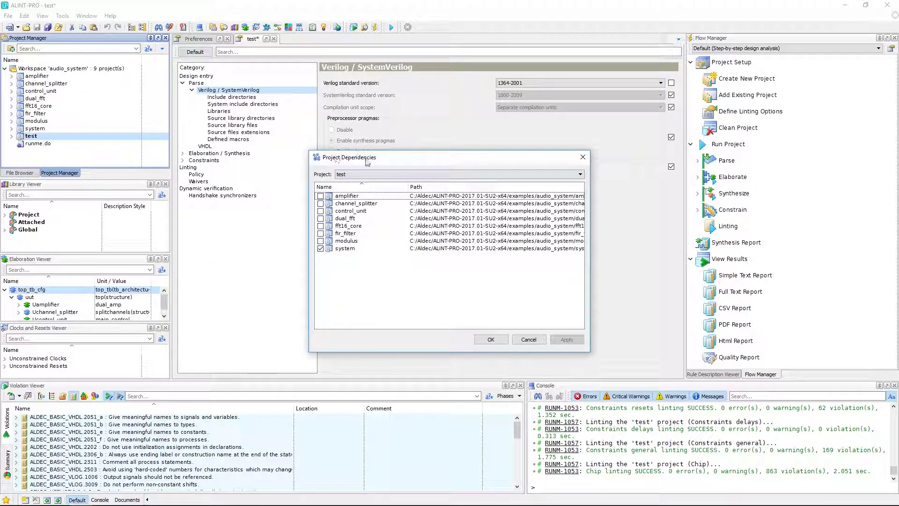
pyautogui.click(480, 336)
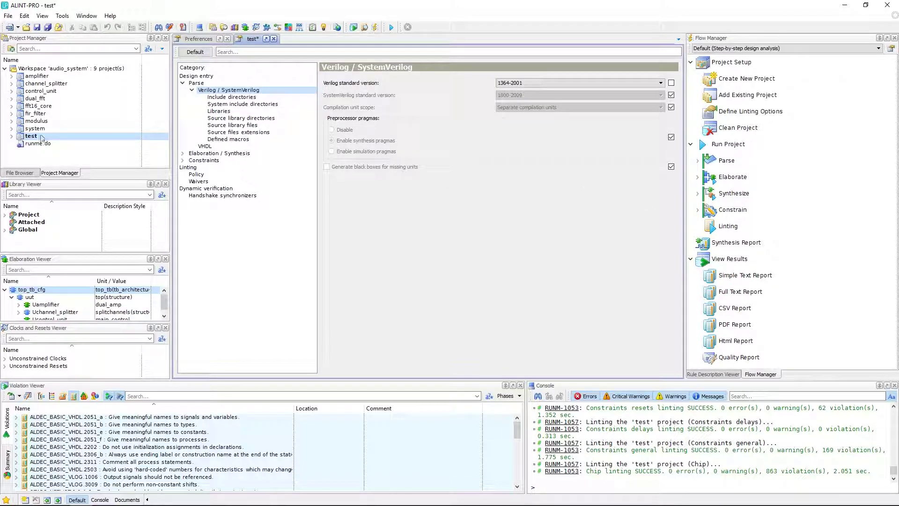
# Run linting on the test project, and set fir_filter as the active project.
pyautogui.doubleClick(728, 227)
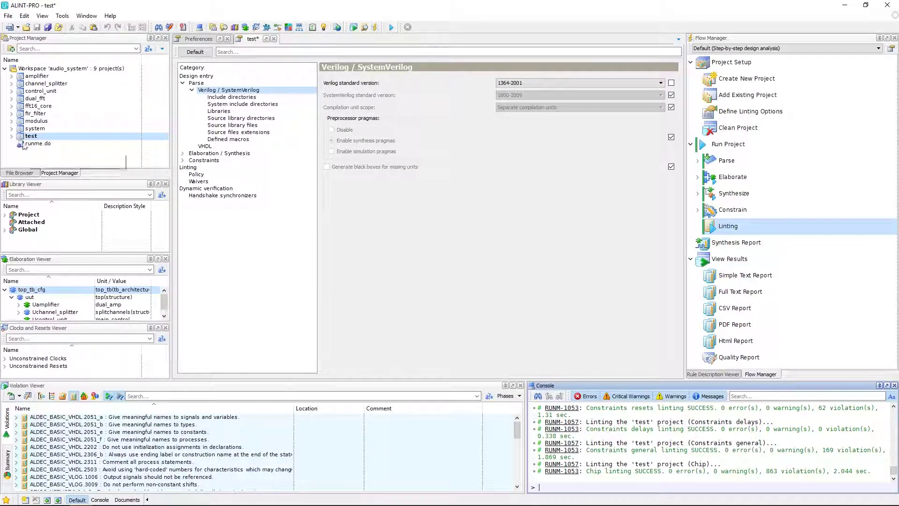
pyautogui.click(42, 114)
pyautogui.rightClick(43, 117)
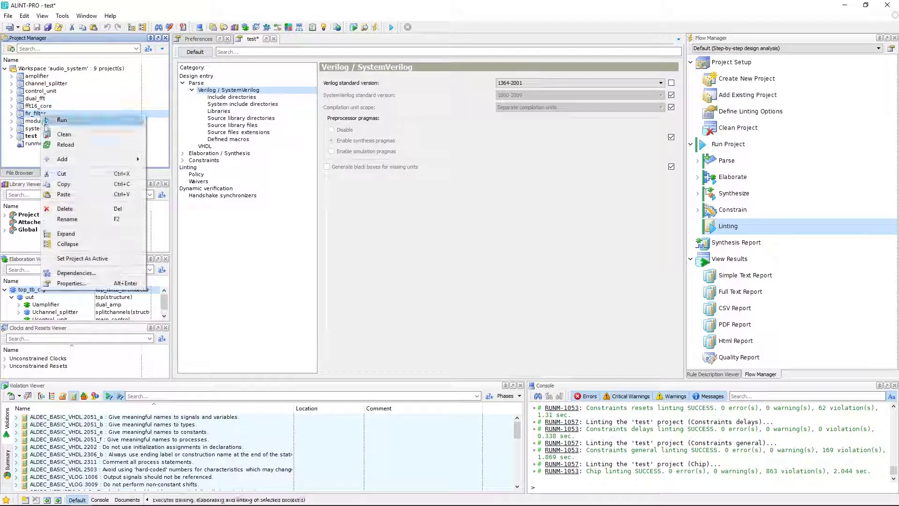
pyautogui.click(88, 260)
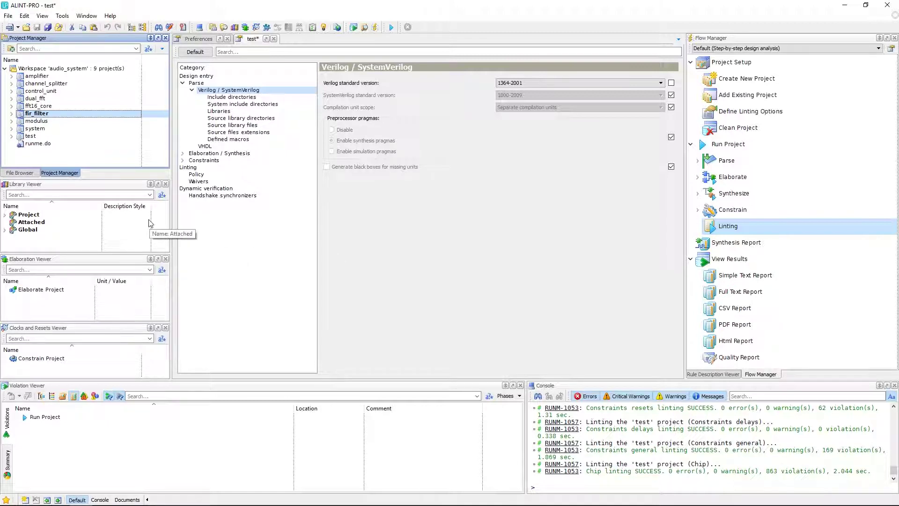
# Bring up the Library Viewer and examine the libraries in its Project group, leaving the group collapsed.
pyautogui.click(88, 188)
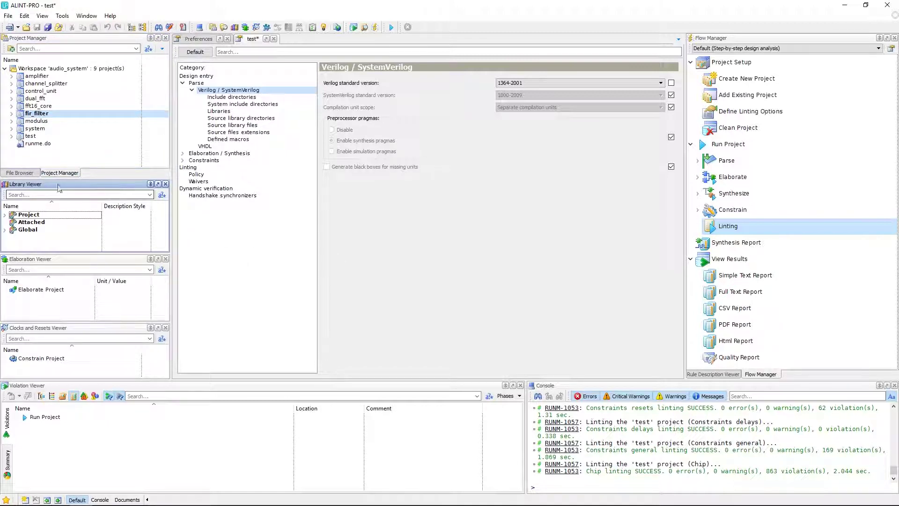
pyautogui.click(43, 17)
pyautogui.moveTo(112, 40)
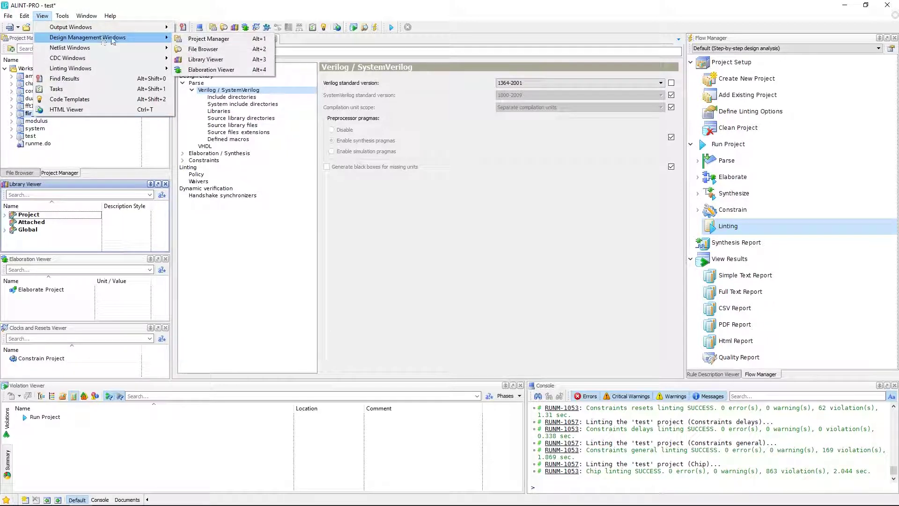
pyautogui.click(221, 64)
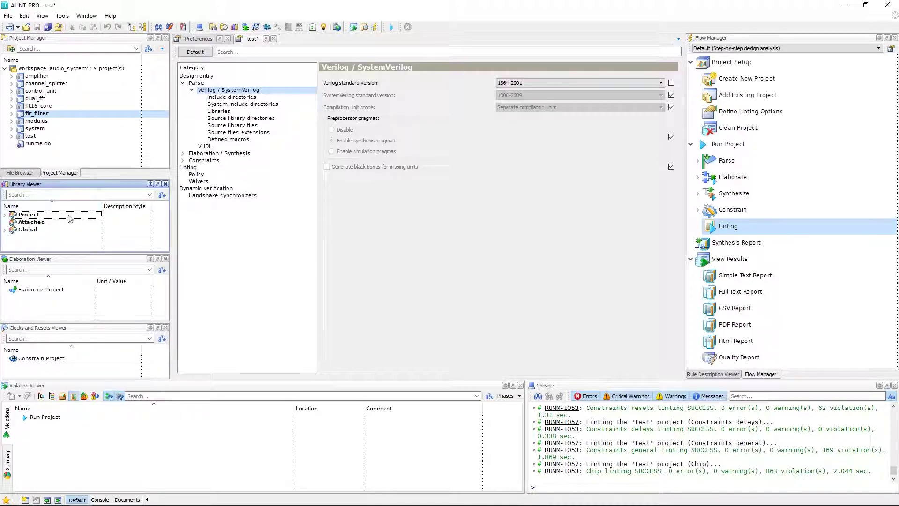
pyautogui.click(6, 215)
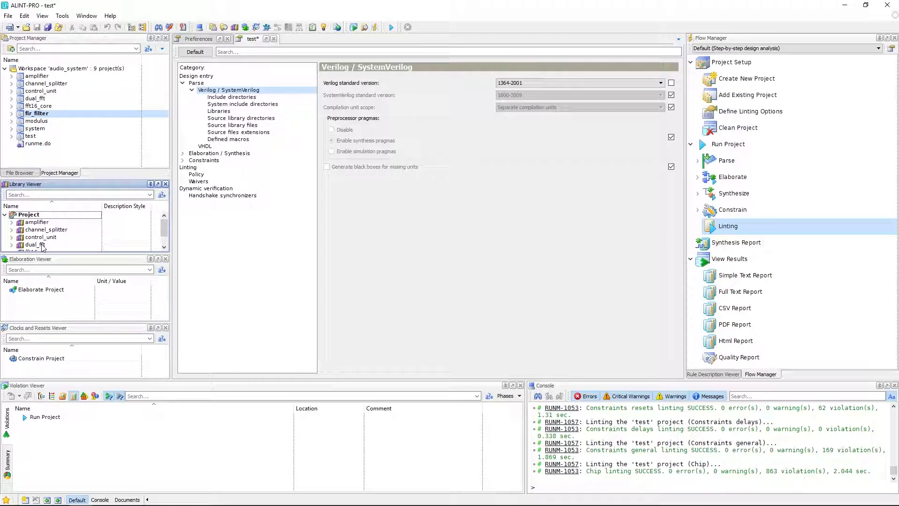
pyautogui.click(6, 215)
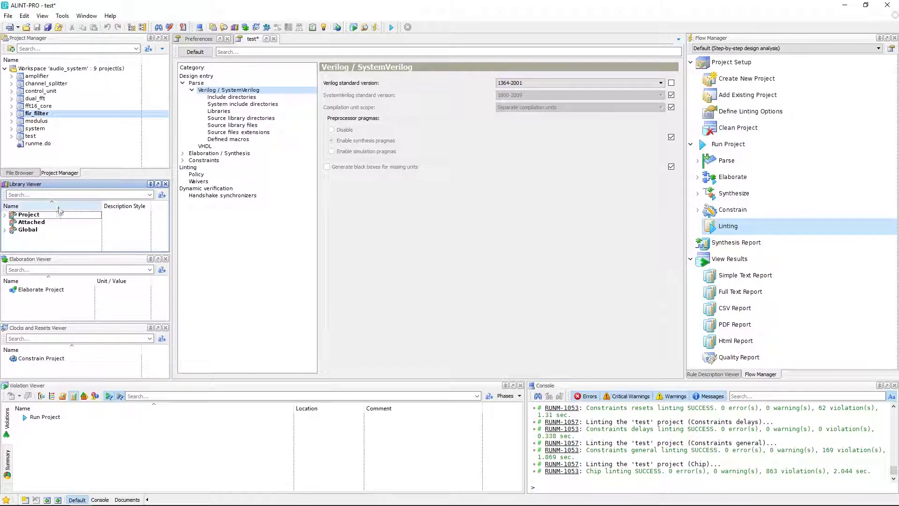
# Browse the vendor libraries in the Global group, collapse it and select the Attached group.
pyautogui.click(35, 230)
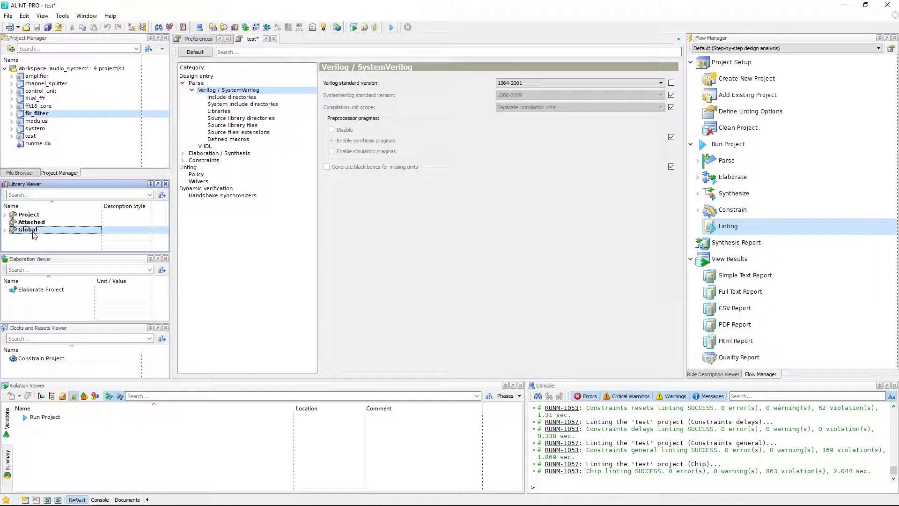
pyautogui.click(10, 231)
pyautogui.scroll(-5, 41, 241)
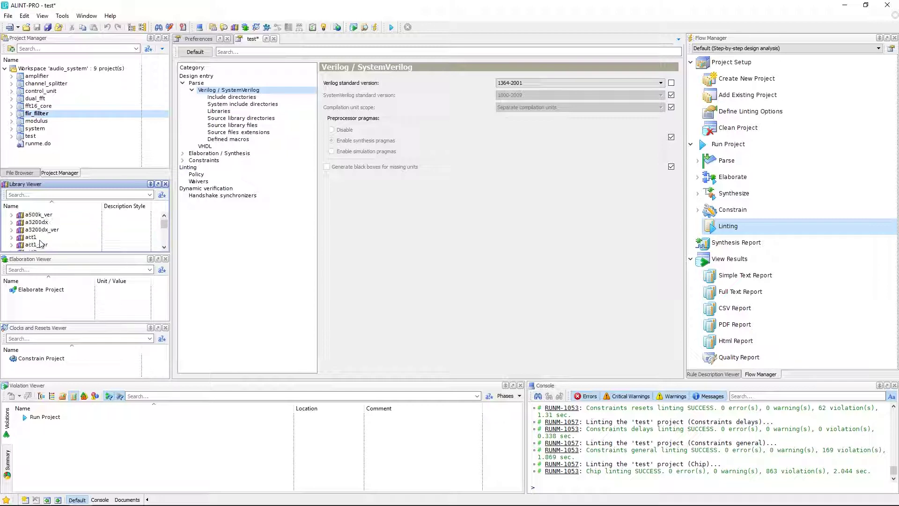
pyautogui.scroll(5, 41, 243)
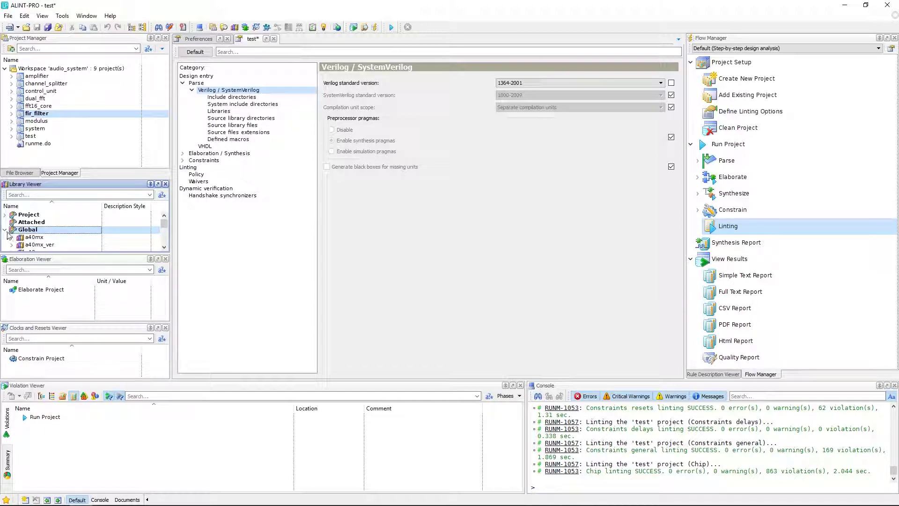
pyautogui.click(6, 230)
pyautogui.click(37, 223)
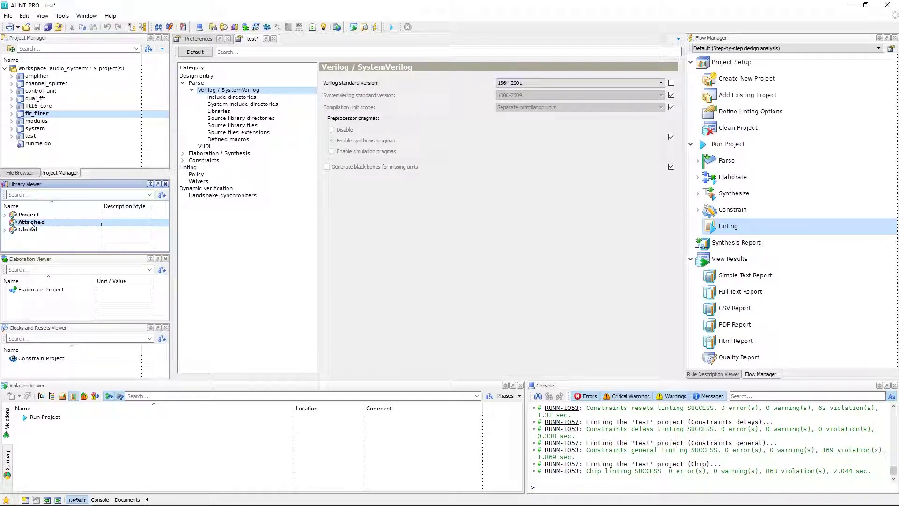
# Review the commands available for the amplifier library in the Project group and collapse the group.
pyautogui.click(6, 216)
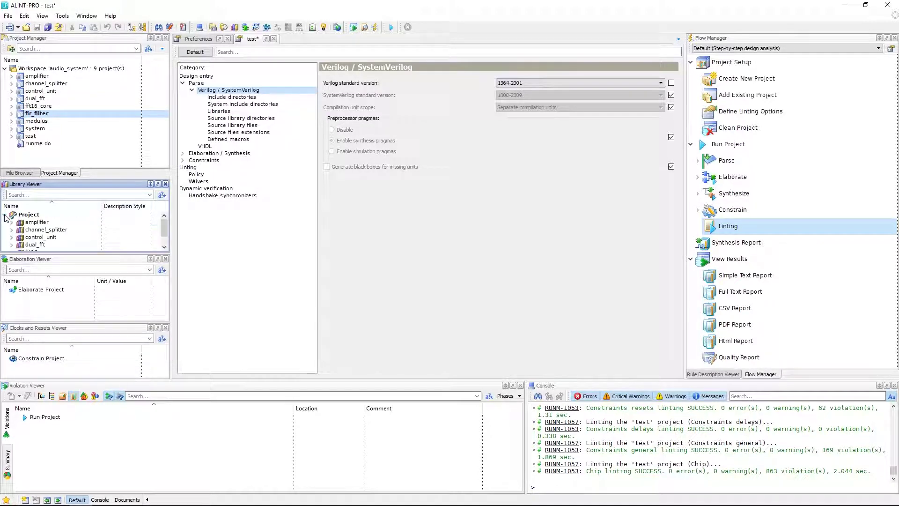
pyautogui.click(30, 223)
pyautogui.rightClick(30, 223)
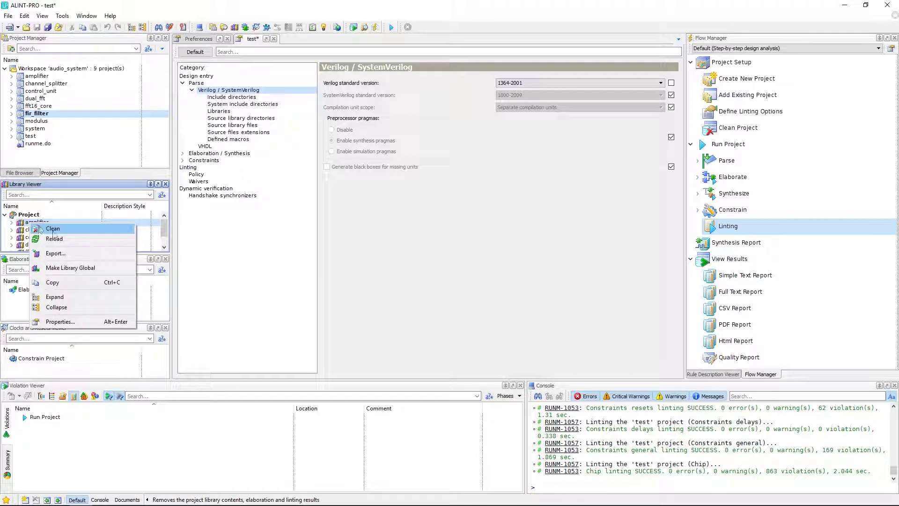
pyautogui.click(5, 216)
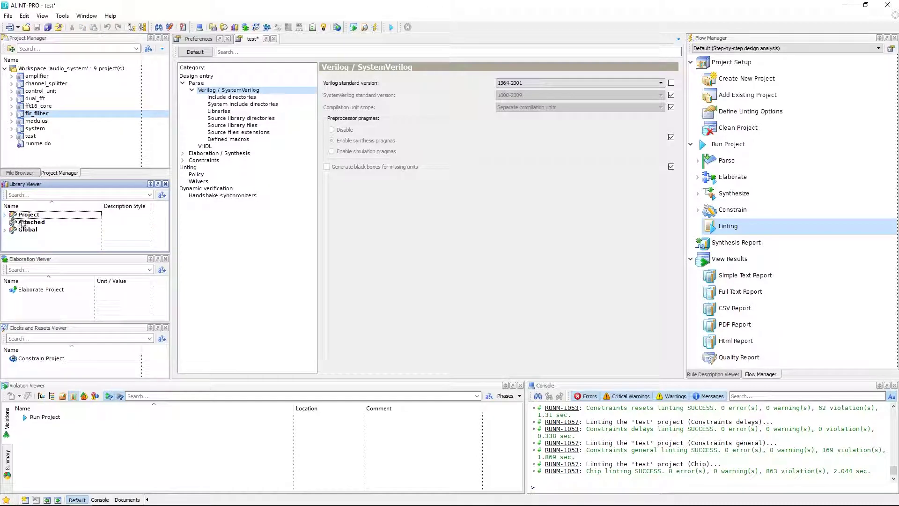
# Review the commands available for the Attached and Global library groups, including attaching libraries, without running any.
pyautogui.click(27, 225)
pyautogui.rightClick(26, 226)
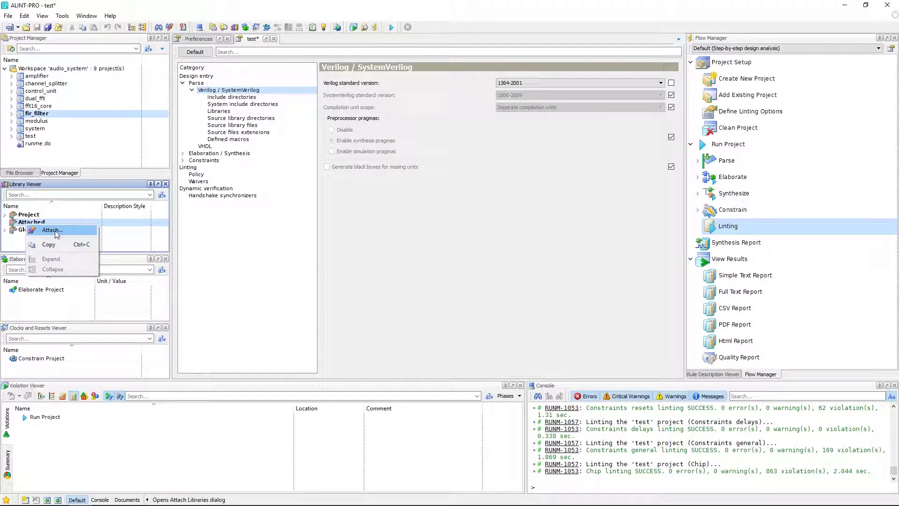
pyautogui.click(23, 225)
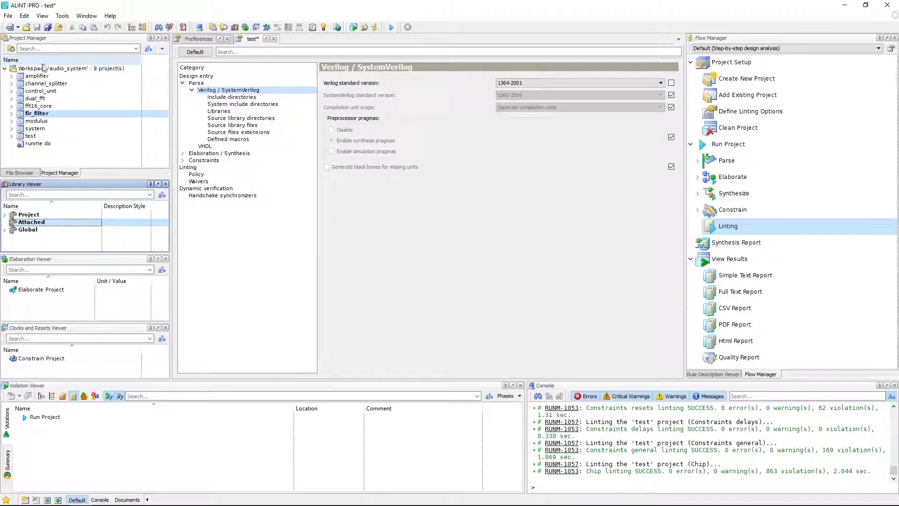
pyautogui.click(39, 231)
pyautogui.rightClick(39, 230)
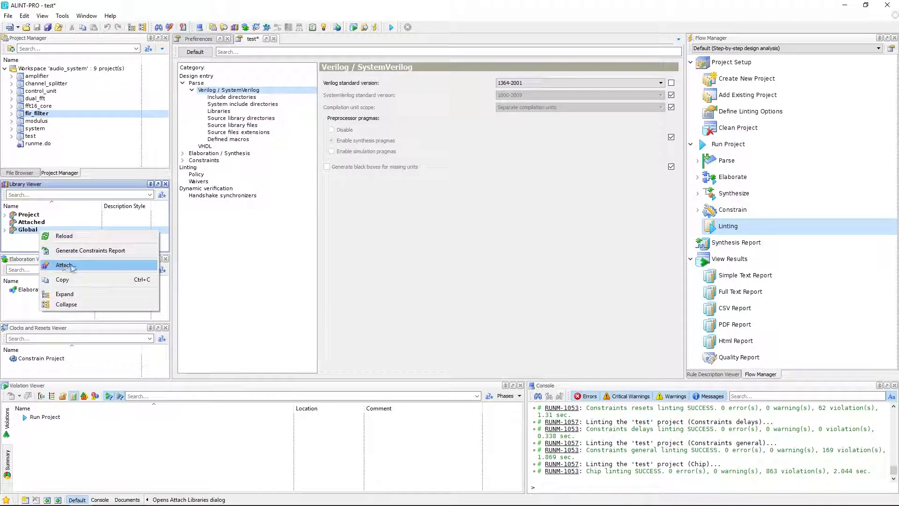
pyautogui.click(30, 246)
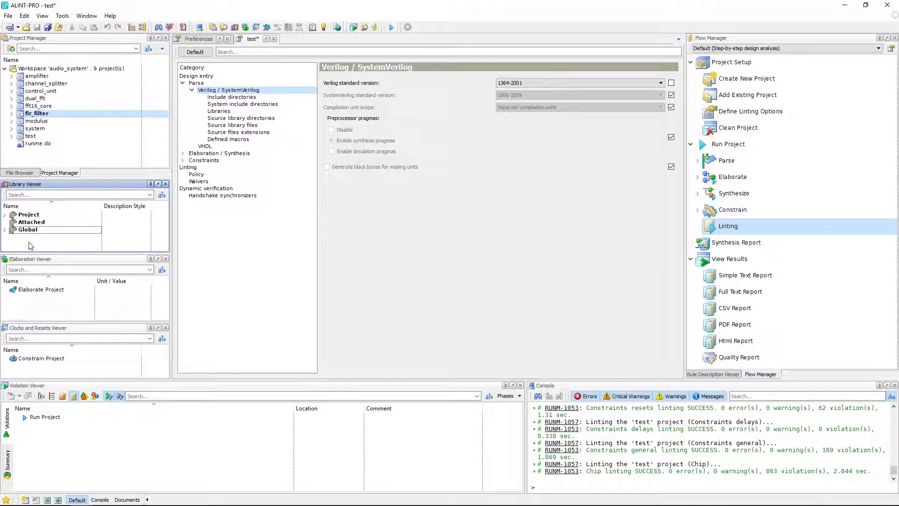
pyautogui.click(379, 242)
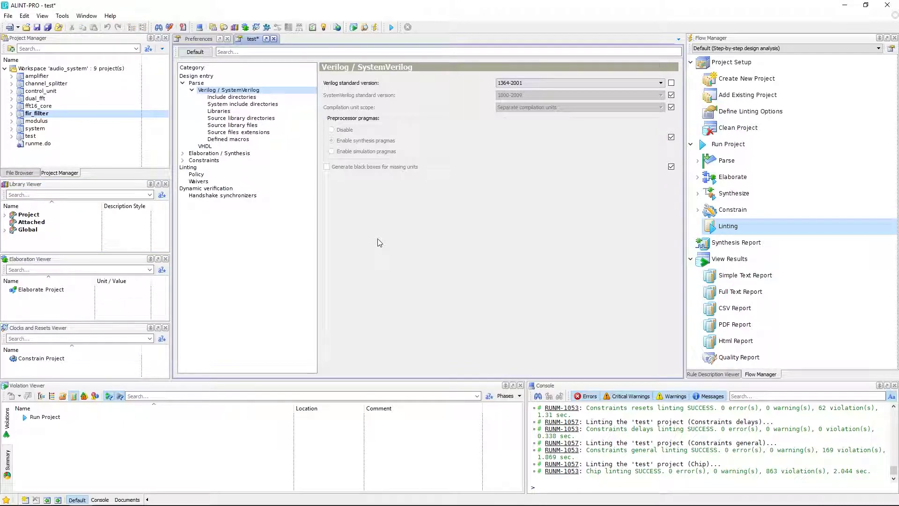